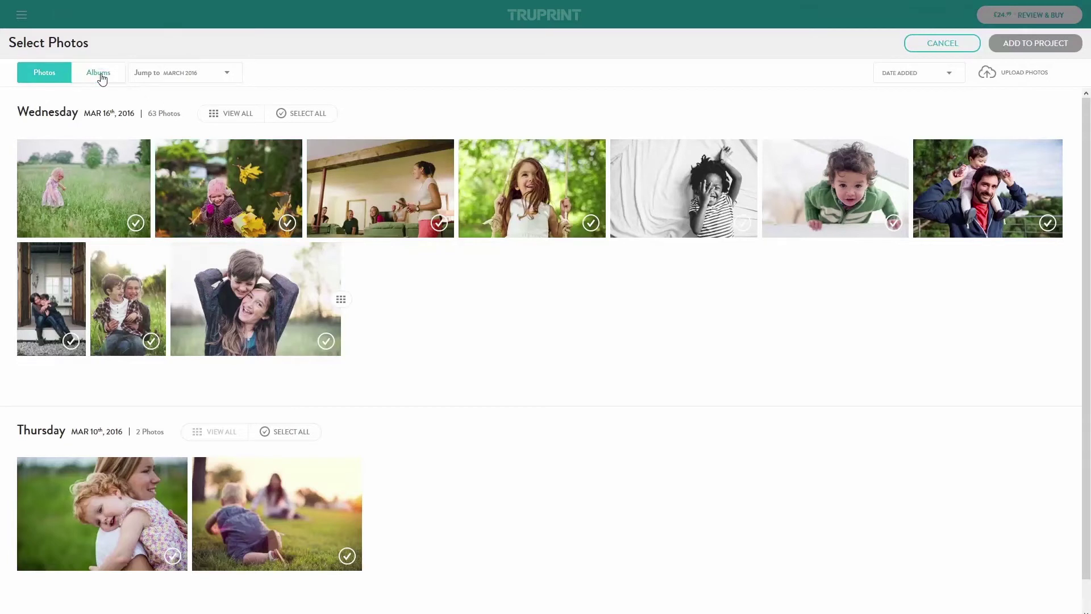
Step: Add 61 of the Family album's 64 photos, leaving out three including the telescope boy
{"action": "left_click", "coordinate": [101, 76]}
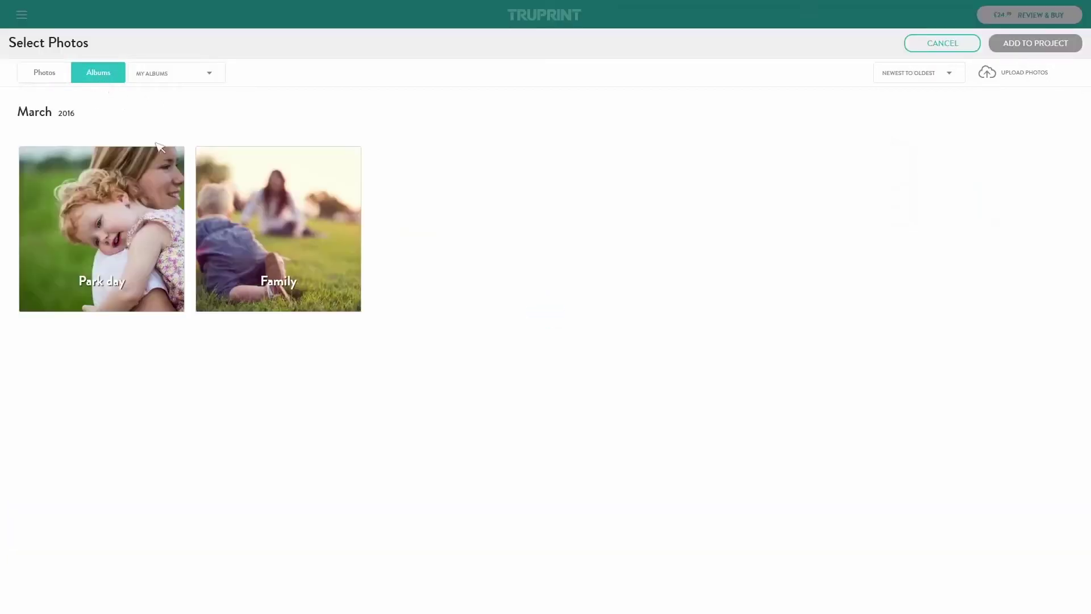
{"action": "left_click", "coordinate": [219, 202]}
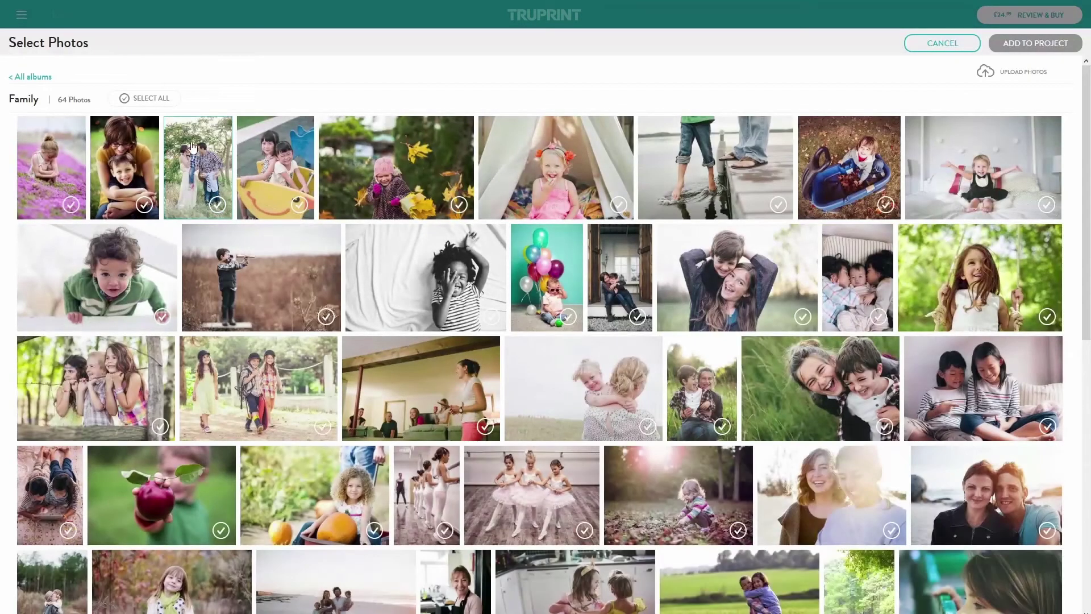
{"action": "left_click", "coordinate": [169, 100]}
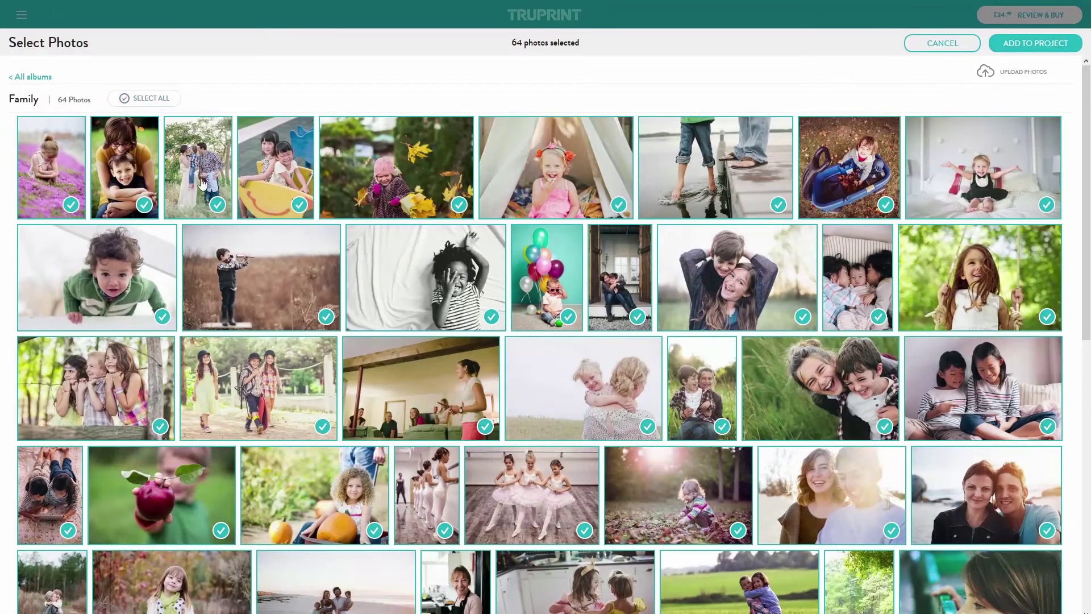
{"action": "left_click", "coordinate": [216, 204]}
{"action": "left_click", "coordinate": [298, 205]}
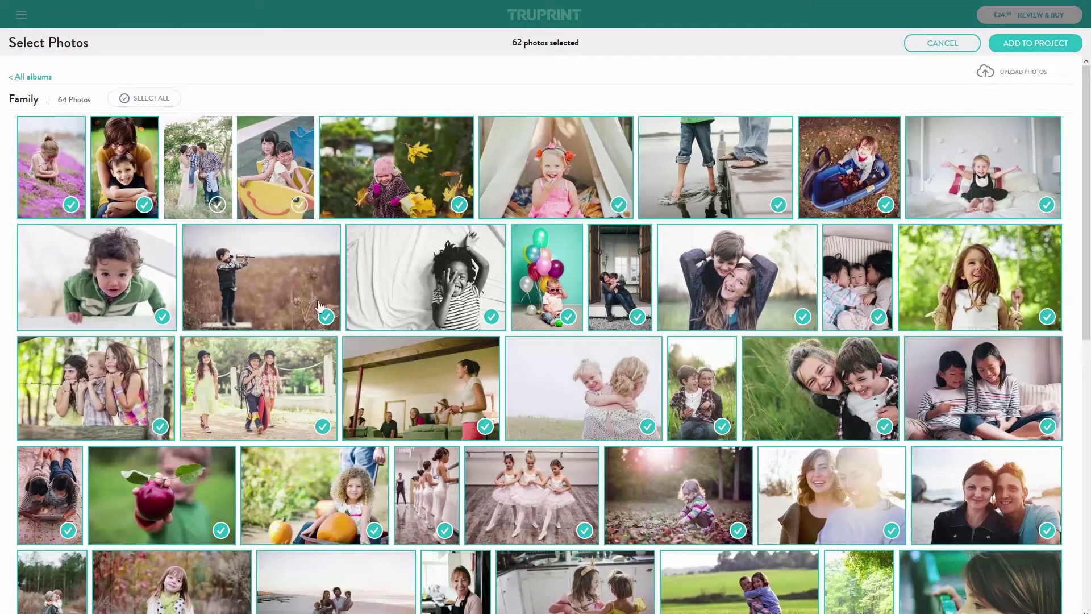
{"action": "left_click", "coordinate": [326, 317]}
{"action": "left_click", "coordinate": [1032, 49]}
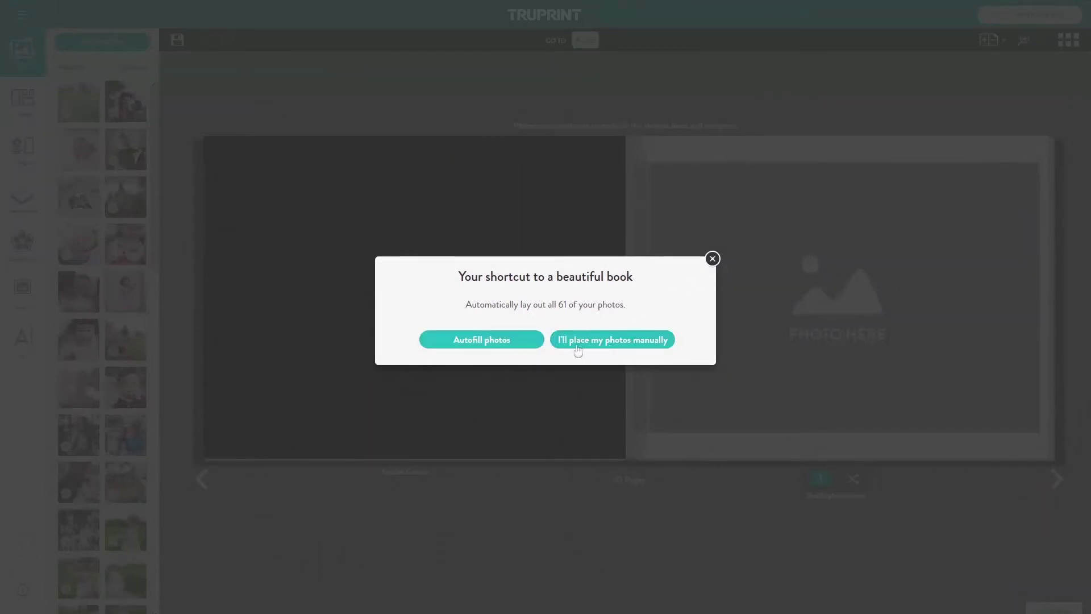
Step: Autofill the 28-page book with the chosen photos, check the photo options, and go to pages 2–3
{"action": "left_click", "coordinate": [505, 344]}
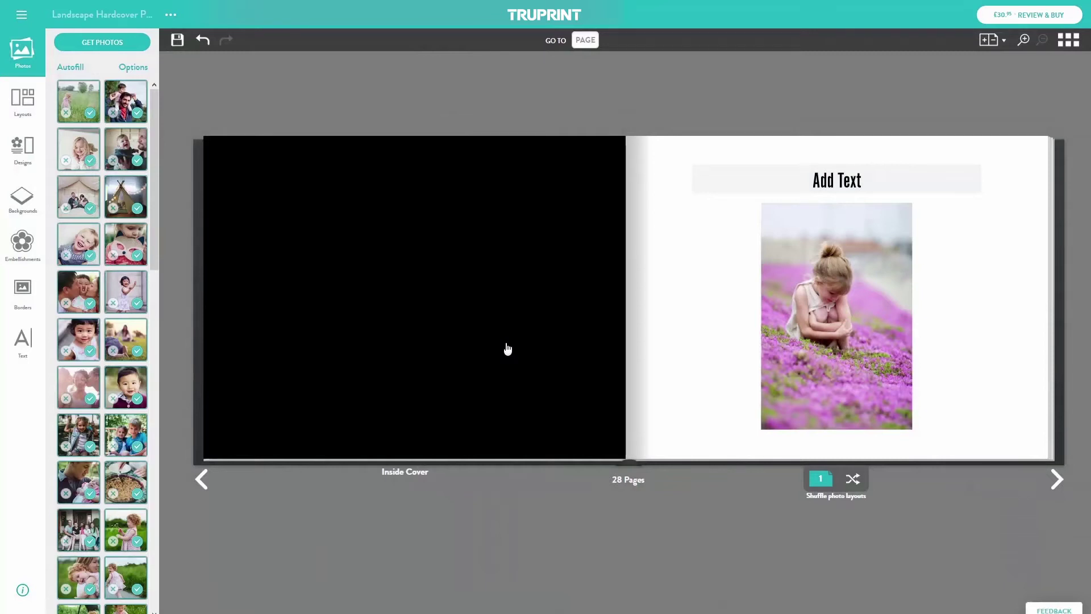
{"action": "scroll", "coordinate": [155, 266], "scroll_direction": "down", "scroll_amount": 1}
{"action": "mouse_move", "coordinate": [156, 266]}
{"action": "left_mouse_down"}
{"action": "mouse_move", "coordinate": [150, 391]}
{"action": "mouse_move", "coordinate": [158, 248]}
{"action": "left_mouse_up"}
{"action": "left_click", "coordinate": [134, 69]}
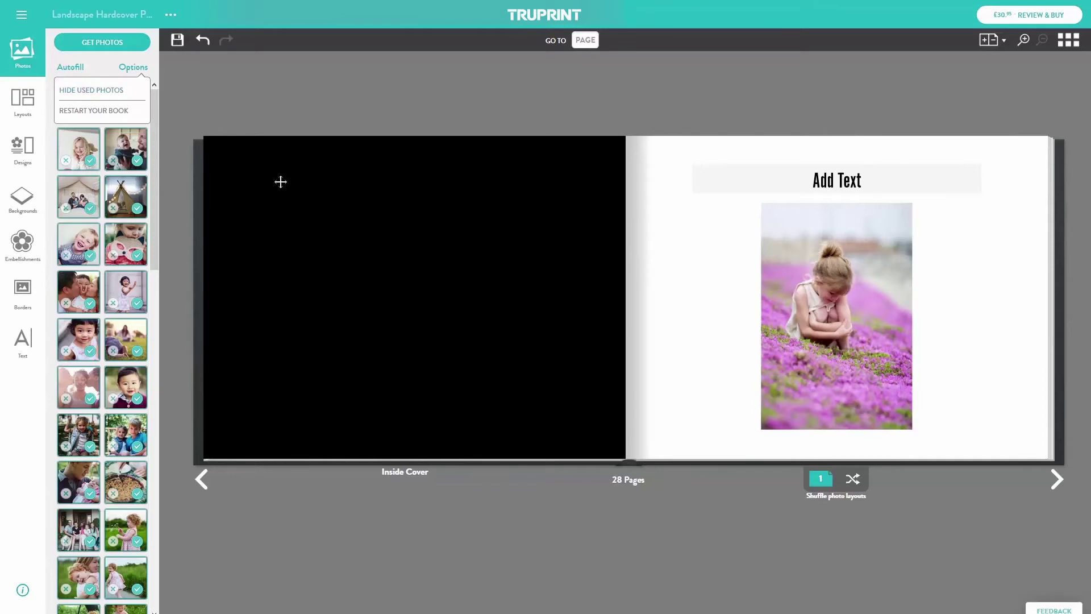
{"action": "left_click", "coordinate": [1057, 480]}
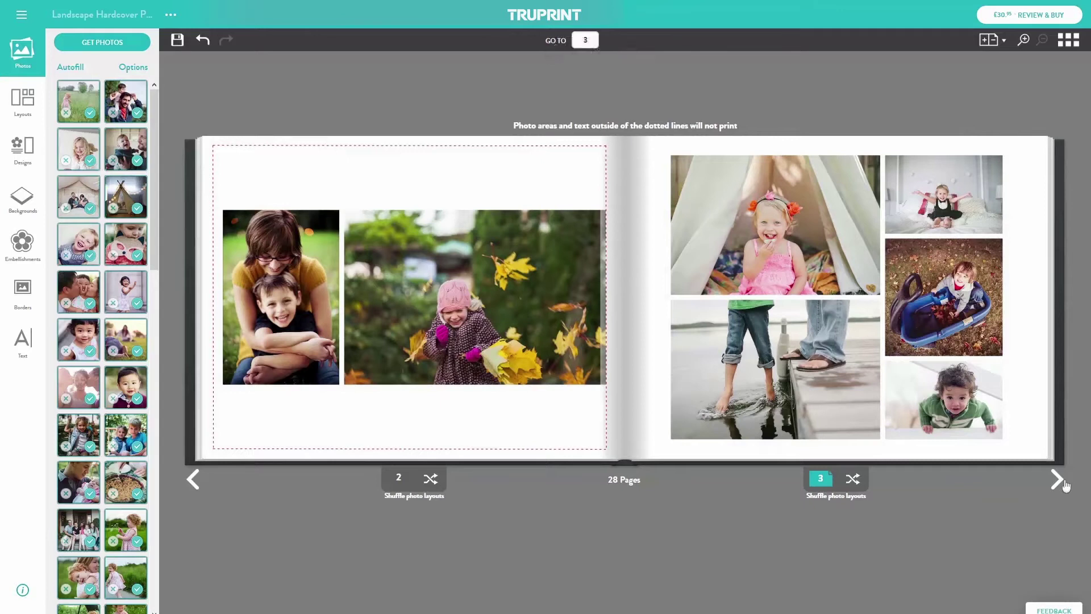
Step: Add the fourth Family photo and the boy-with-telescope photo to the project
{"action": "left_click", "coordinate": [112, 46]}
{"action": "left_click", "coordinate": [98, 71]}
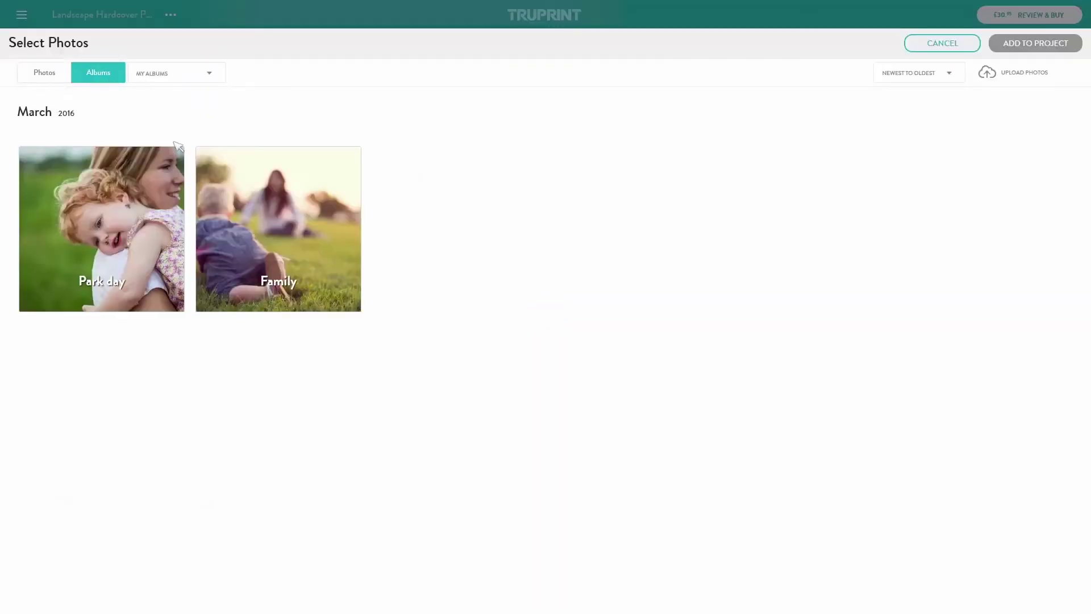
{"action": "left_click", "coordinate": [211, 181]}
{"action": "left_click", "coordinate": [299, 204]}
{"action": "left_click", "coordinate": [318, 302]}
{"action": "left_click", "coordinate": [1026, 44]}
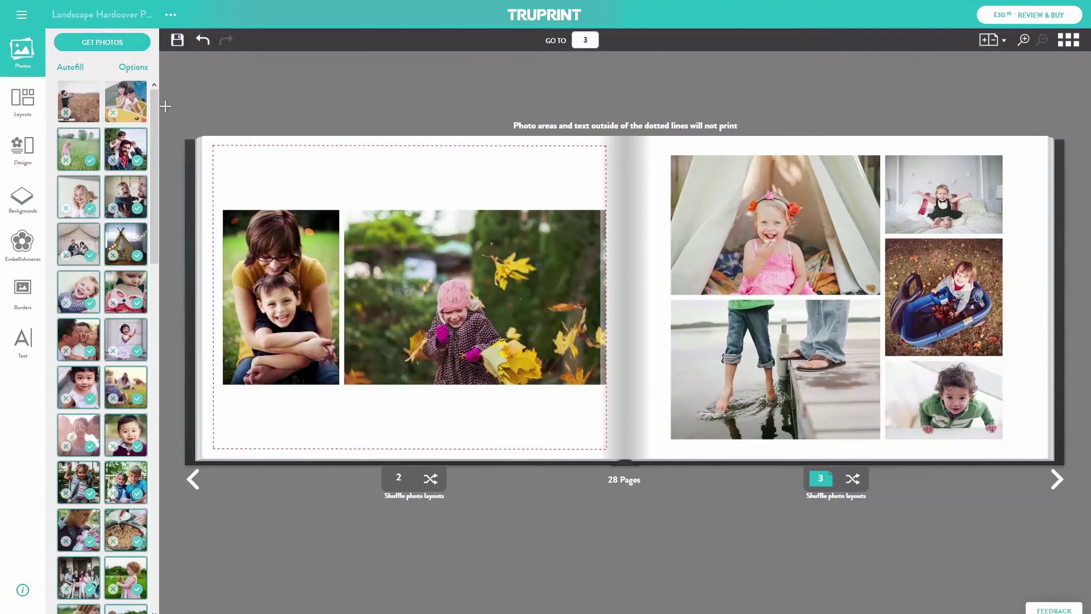
Step: Drop the telescope photo above the two larger pictures on page 2, then show all pages in grid view
{"action": "left_click_drag", "start_coordinate": [75, 100], "coordinate": [338, 190]}
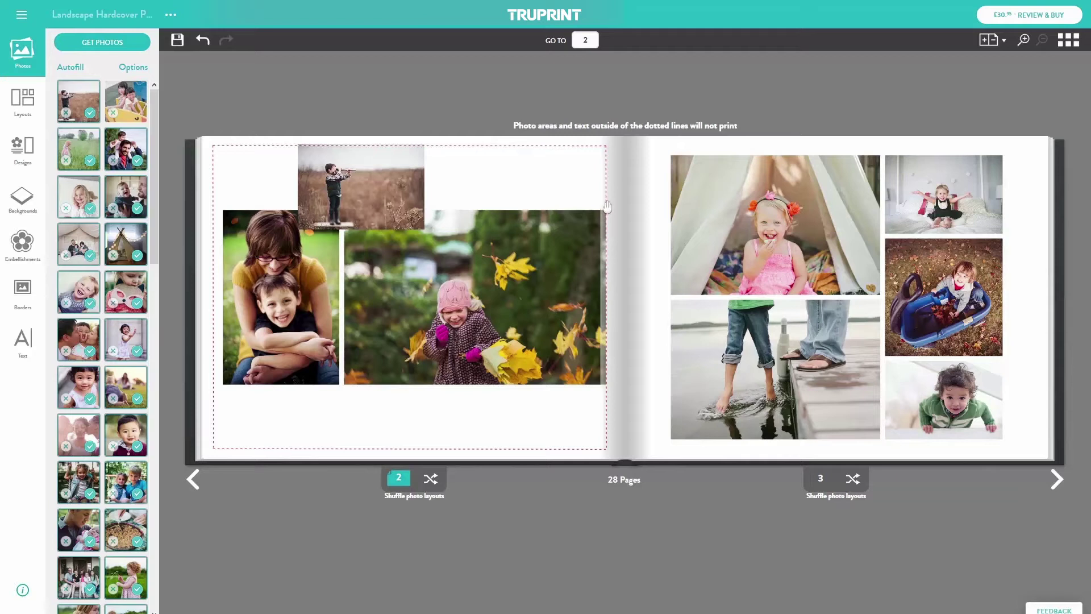
{"action": "left_click", "coordinate": [1076, 44]}
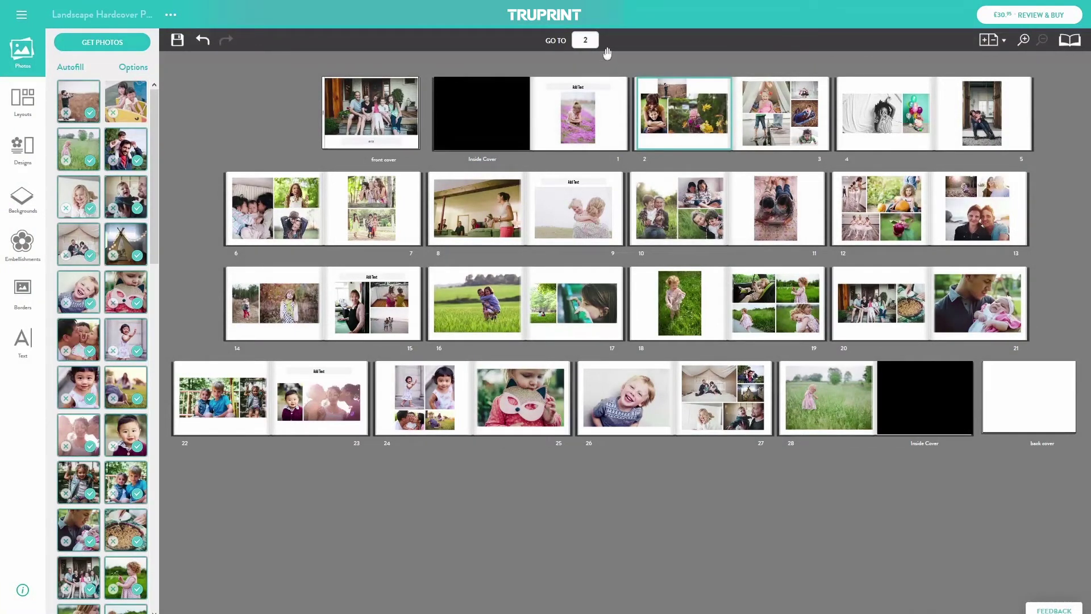
Step: Jump to page 4 with the Go To field, then zoom in and back out on the spread
{"action": "left_click_drag", "start_coordinate": [594, 40], "coordinate": [573, 40]}
{"action": "type", "text": "4"}
{"action": "key", "text": "Return"}
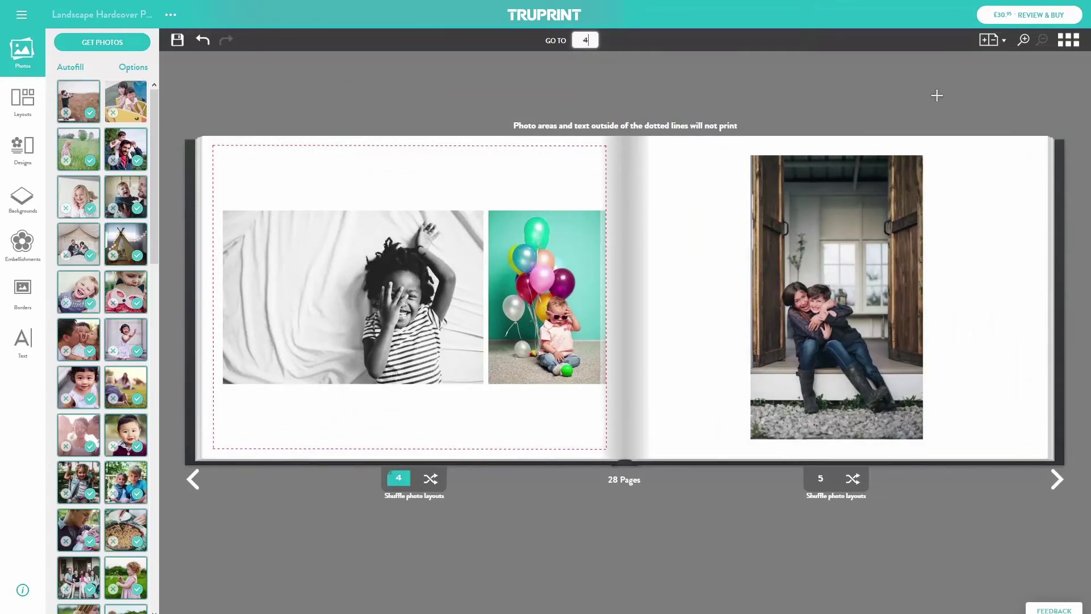
{"action": "left_click", "coordinate": [1023, 39]}
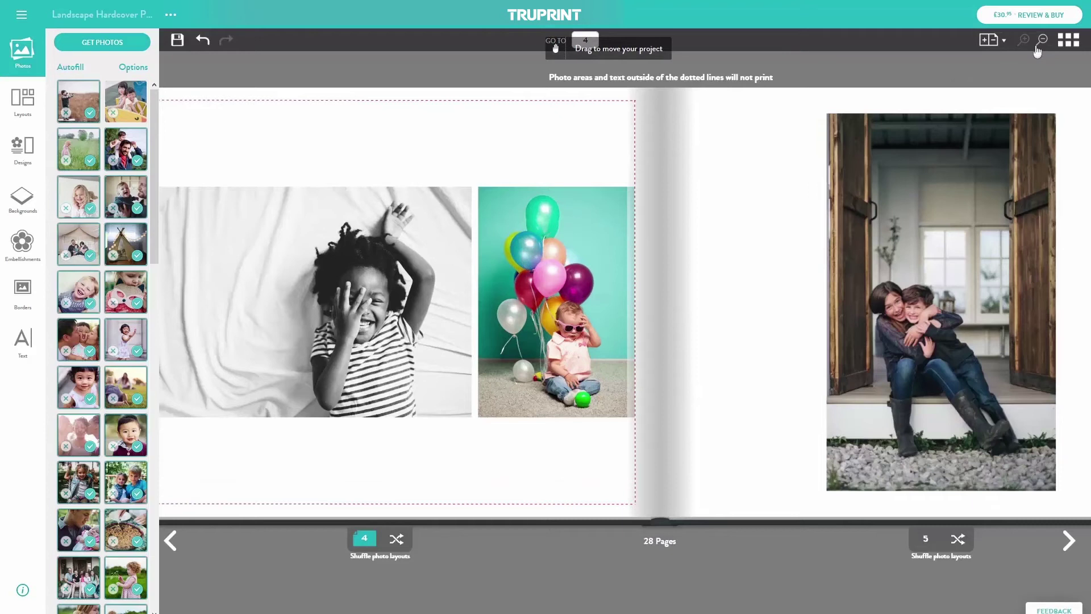
{"action": "left_click", "coordinate": [1037, 50]}
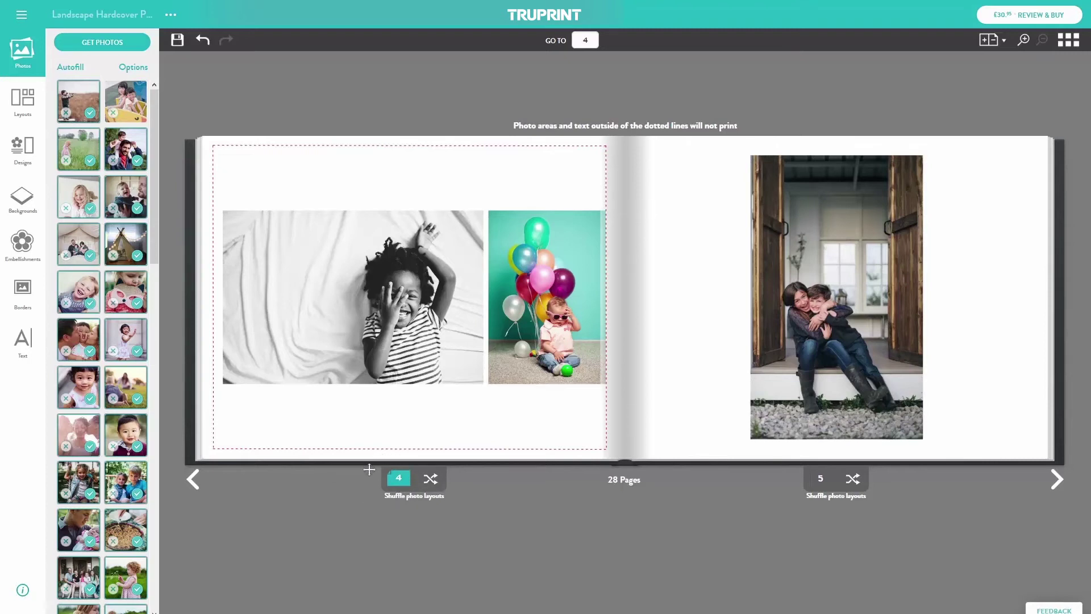
Step: Tilt the black-and-white photo on page 4 about 30° and enlarge it
{"action": "left_click", "coordinate": [377, 366]}
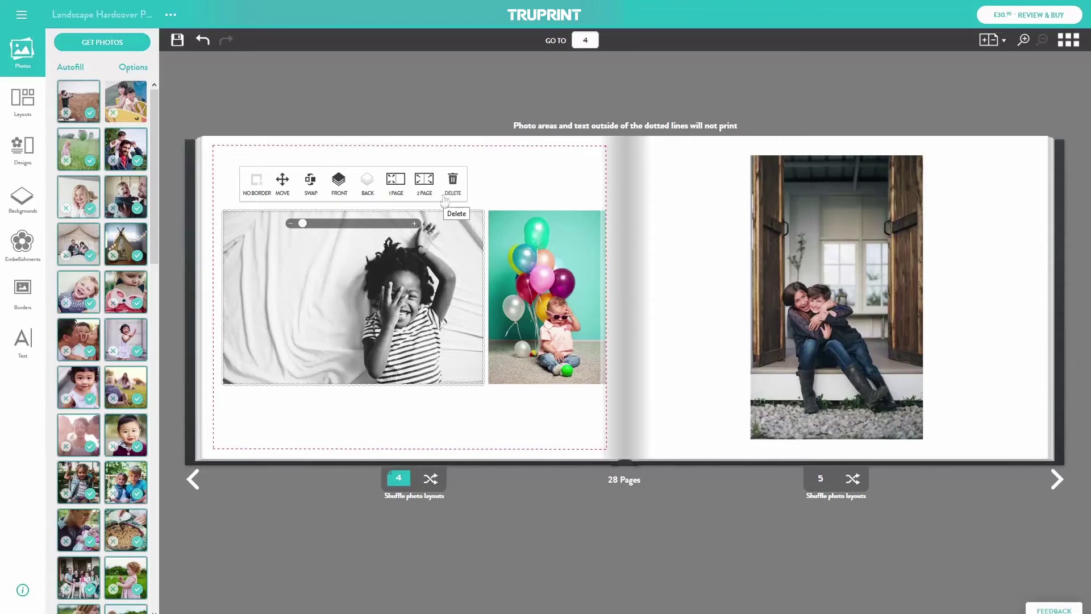
{"action": "left_click", "coordinate": [281, 181]}
{"action": "mouse_move", "coordinate": [353, 406]}
{"action": "left_mouse_down"}
{"action": "mouse_move", "coordinate": [306, 405]}
{"action": "mouse_move", "coordinate": [374, 410]}
{"action": "left_mouse_up"}
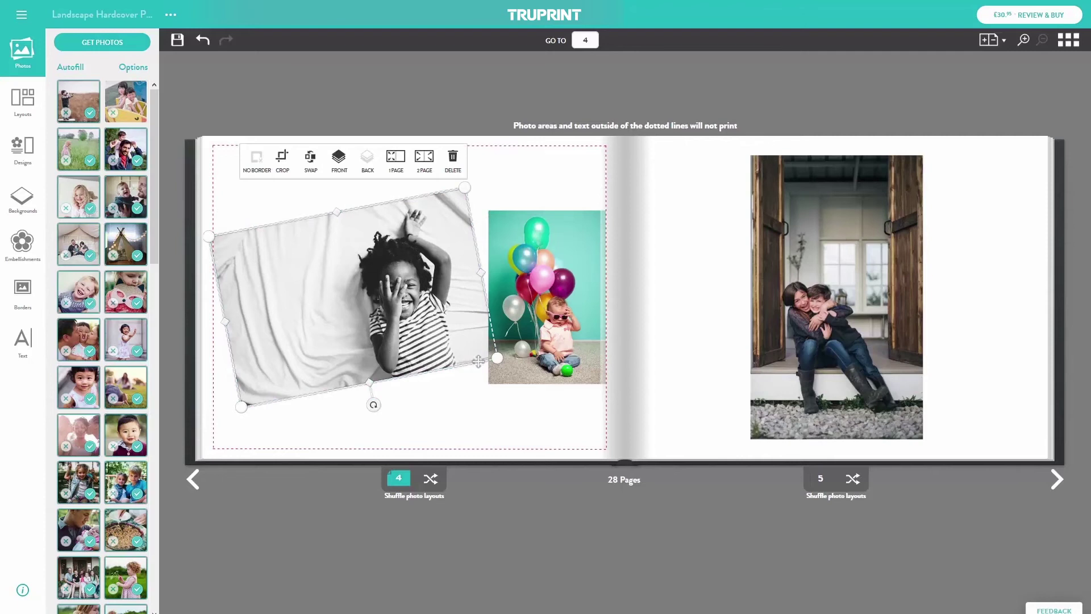
{"action": "left_click_drag", "start_coordinate": [498, 358], "coordinate": [515, 375]}
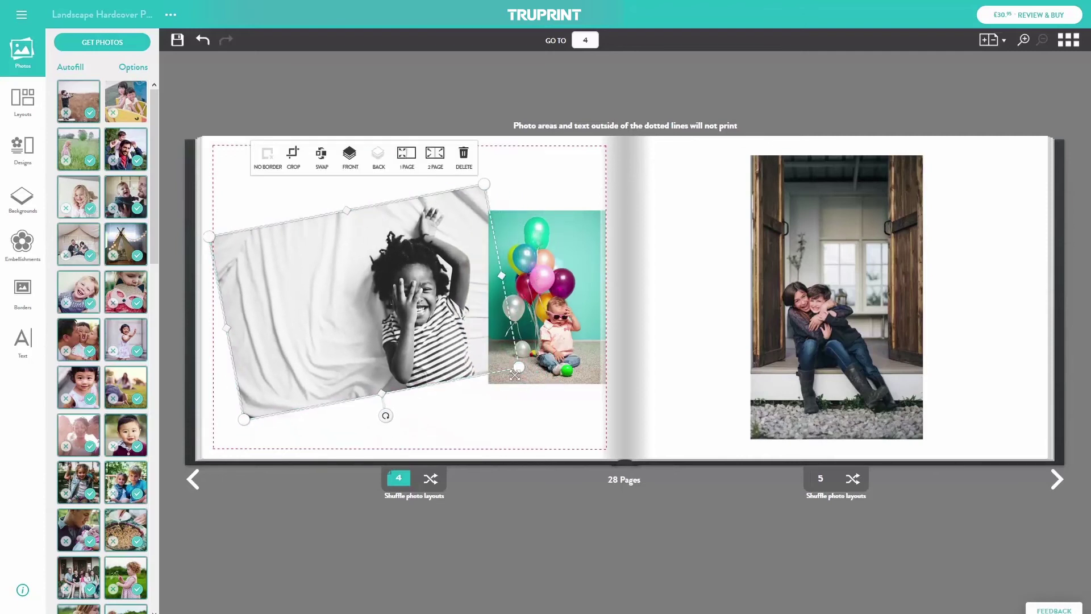
Step: Place the black-and-white photo behind the balloons, then advance to pages 6–7
{"action": "left_click", "coordinate": [351, 171]}
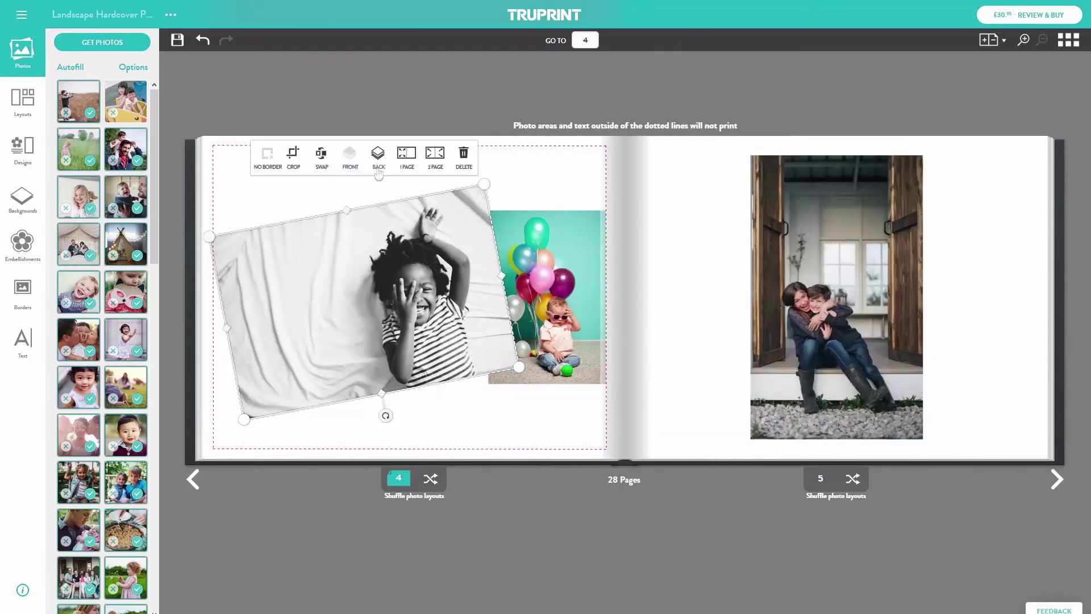
{"action": "left_click", "coordinate": [378, 171]}
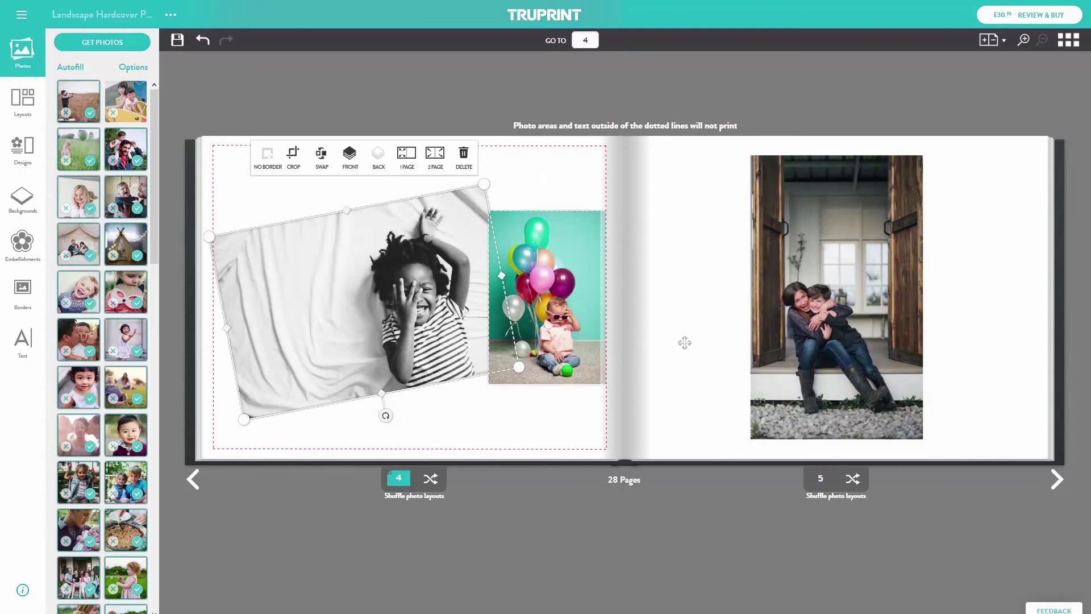
{"action": "left_click", "coordinate": [1059, 481]}
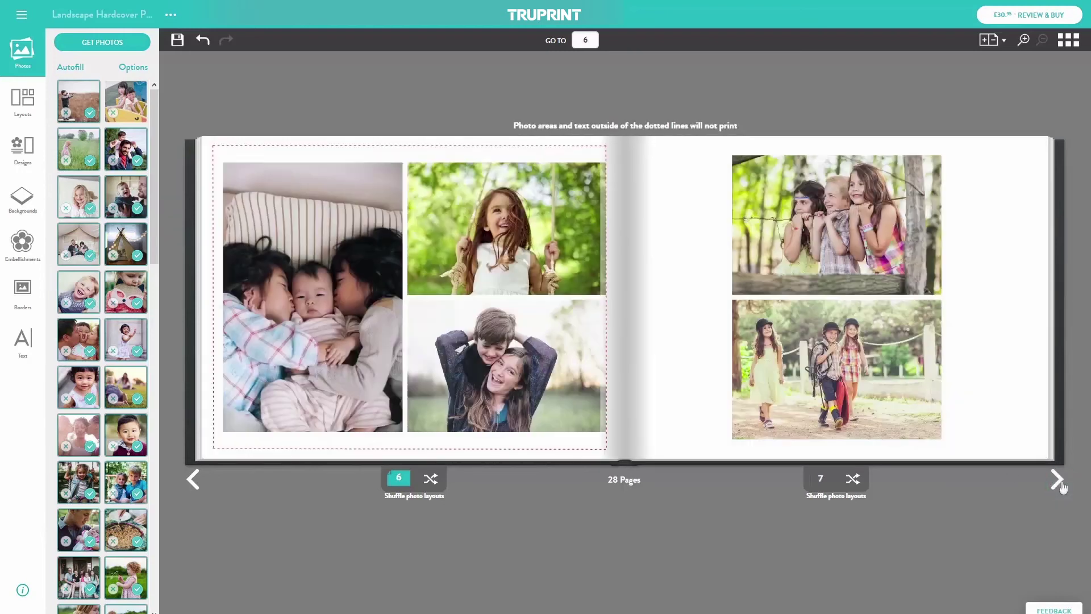
Step: Stretch the lower page-7 photo across both pages, then return to pages 4–5
{"action": "left_click", "coordinate": [890, 395]}
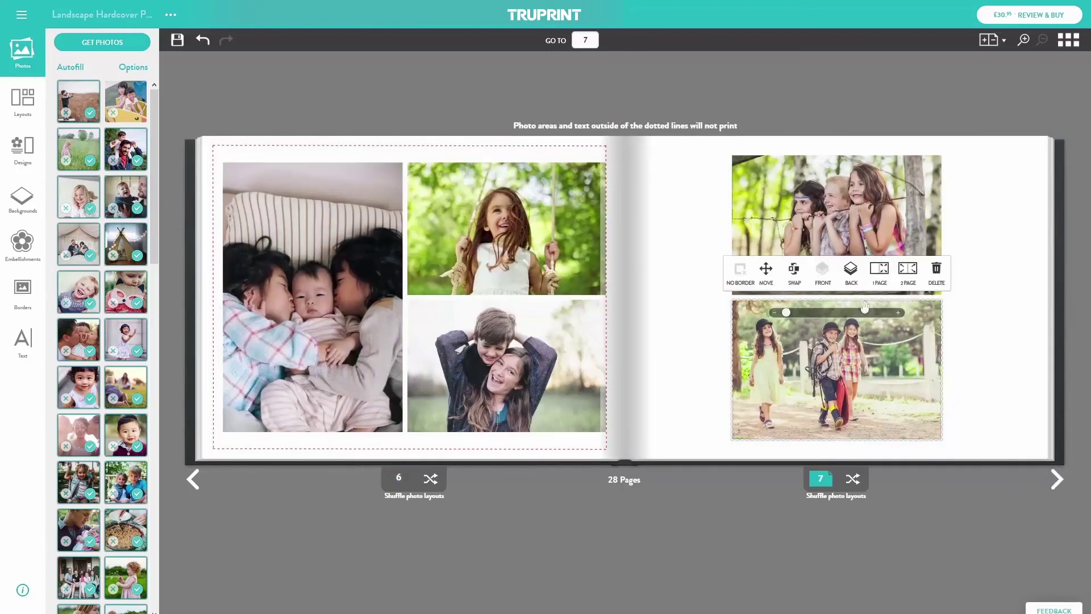
{"action": "left_click", "coordinate": [879, 270]}
{"action": "left_click", "coordinate": [894, 108]}
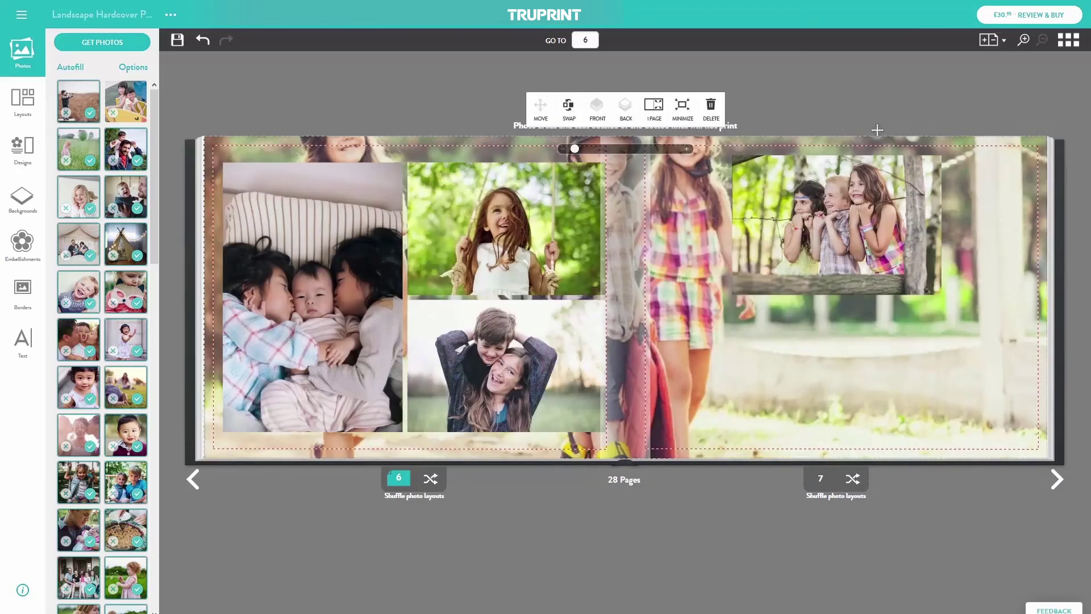
{"action": "left_click", "coordinate": [195, 487]}
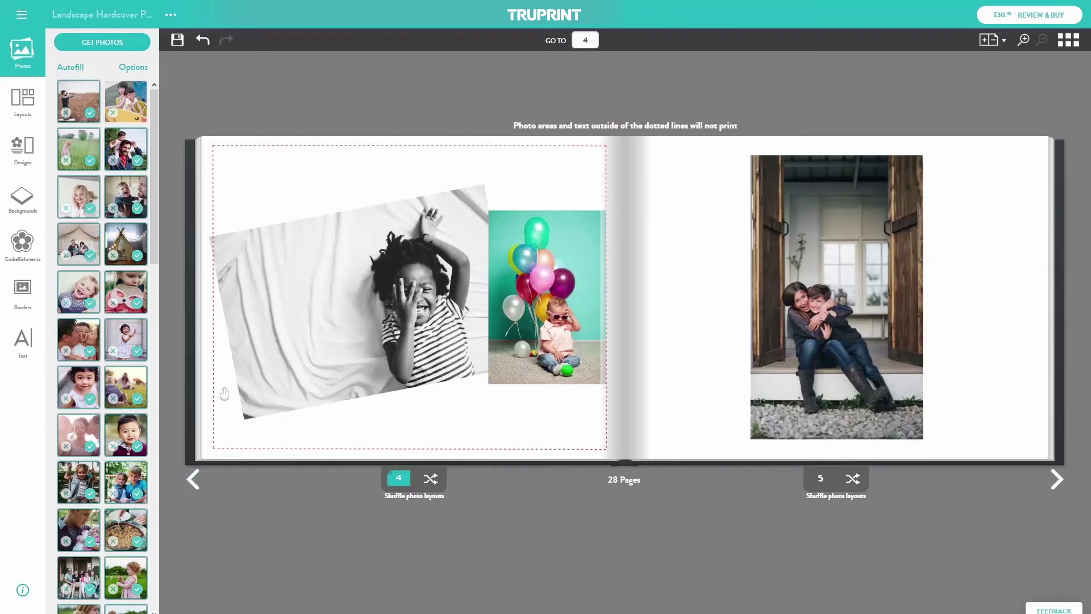
Step: Nudge the black-and-white photo right, zoom it within its frame, and shuffle page 4's layout
{"action": "left_click", "coordinate": [243, 359]}
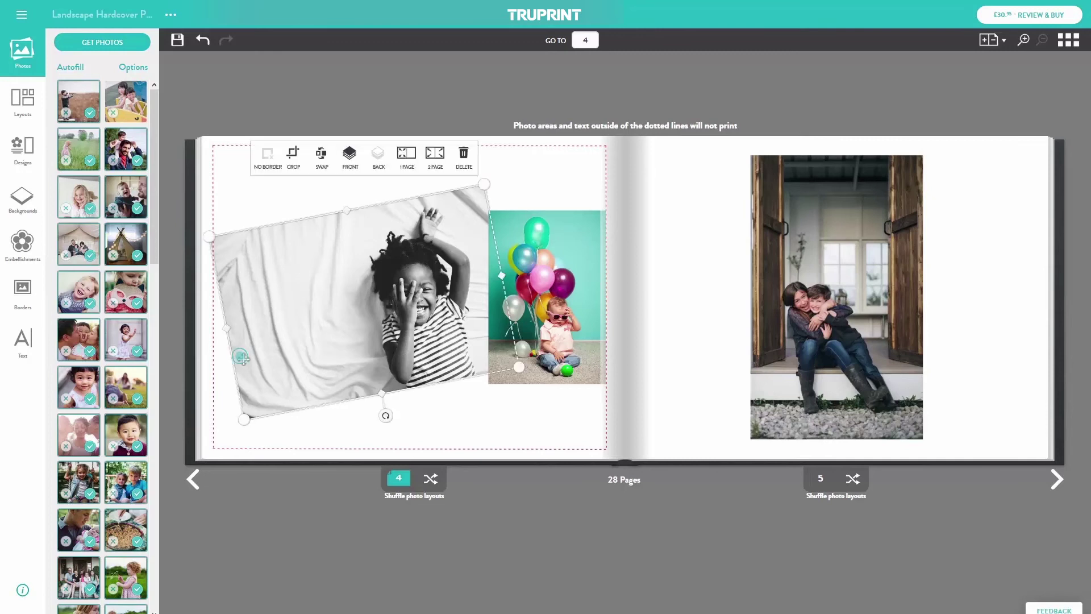
{"action": "mouse_move", "coordinate": [278, 222]}
{"action": "left_mouse_down"}
{"action": "mouse_move", "coordinate": [304, 224]}
{"action": "mouse_move", "coordinate": [343, 200]}
{"action": "mouse_move", "coordinate": [346, 226]}
{"action": "mouse_move", "coordinate": [287, 236]}
{"action": "left_mouse_up"}
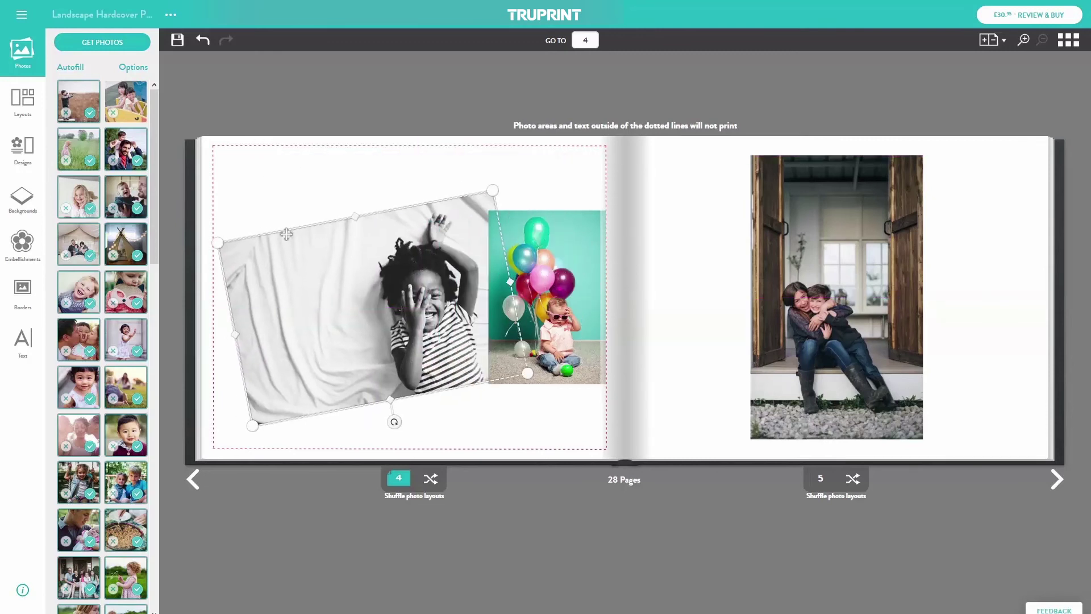
{"action": "left_click", "coordinate": [302, 162]}
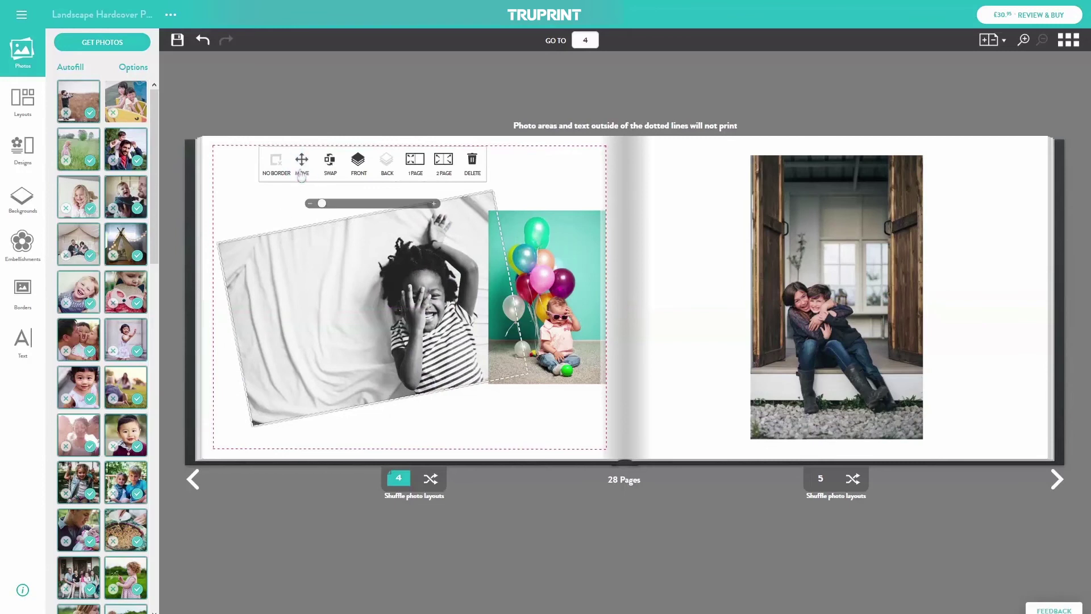
{"action": "left_click_drag", "start_coordinate": [323, 204], "coordinate": [331, 204]}
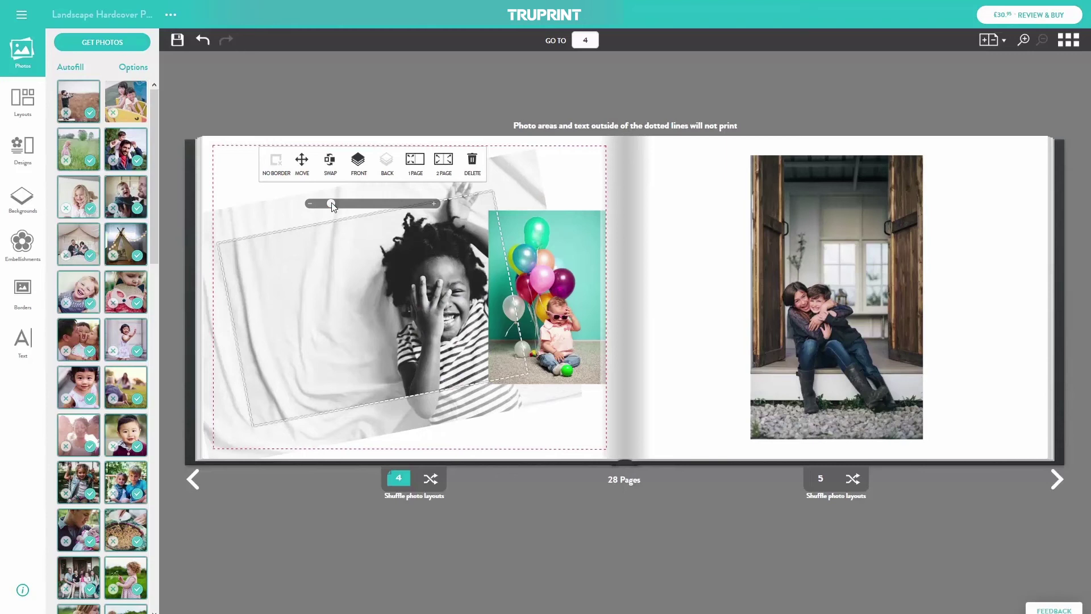
{"action": "left_click", "coordinate": [304, 170]}
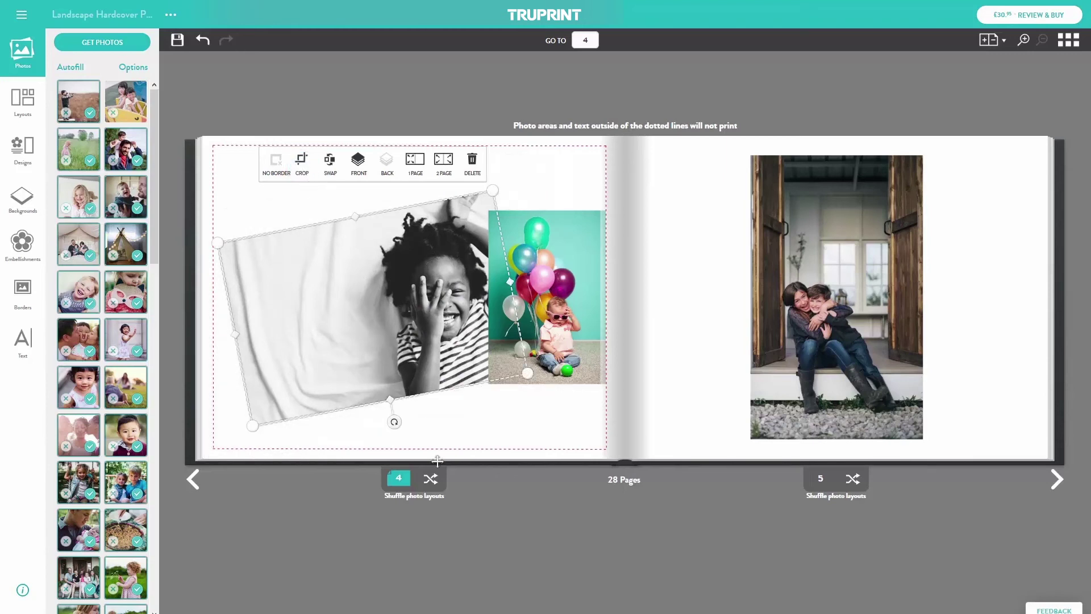
{"action": "left_click", "coordinate": [430, 479]}
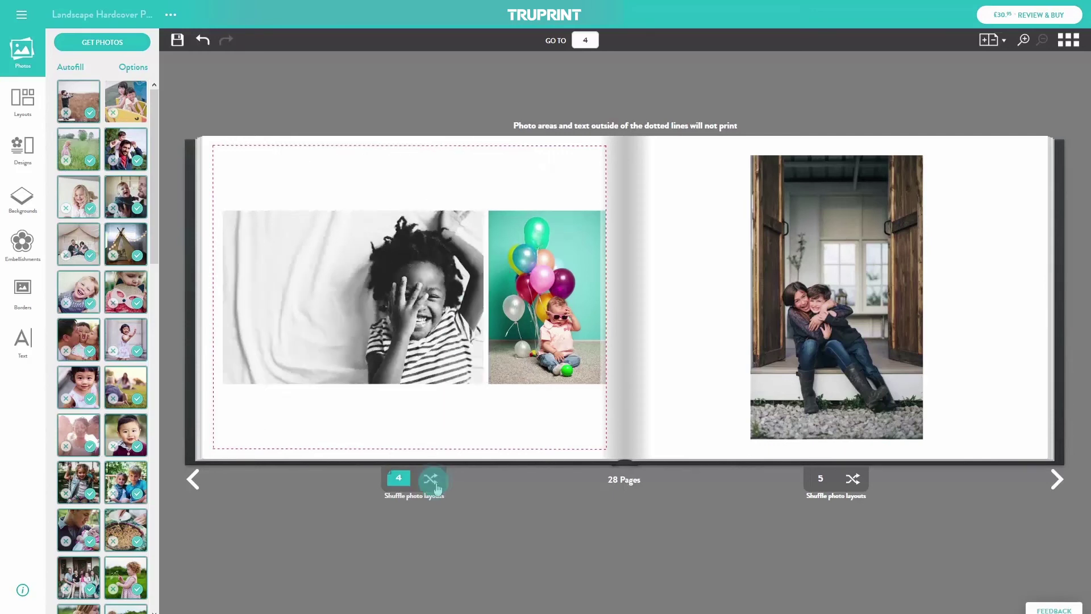
Step: Reshuffle page 4 until a text box sits below its photos
{"action": "left_click", "coordinate": [431, 479]}
{"action": "left_click", "coordinate": [437, 486]}
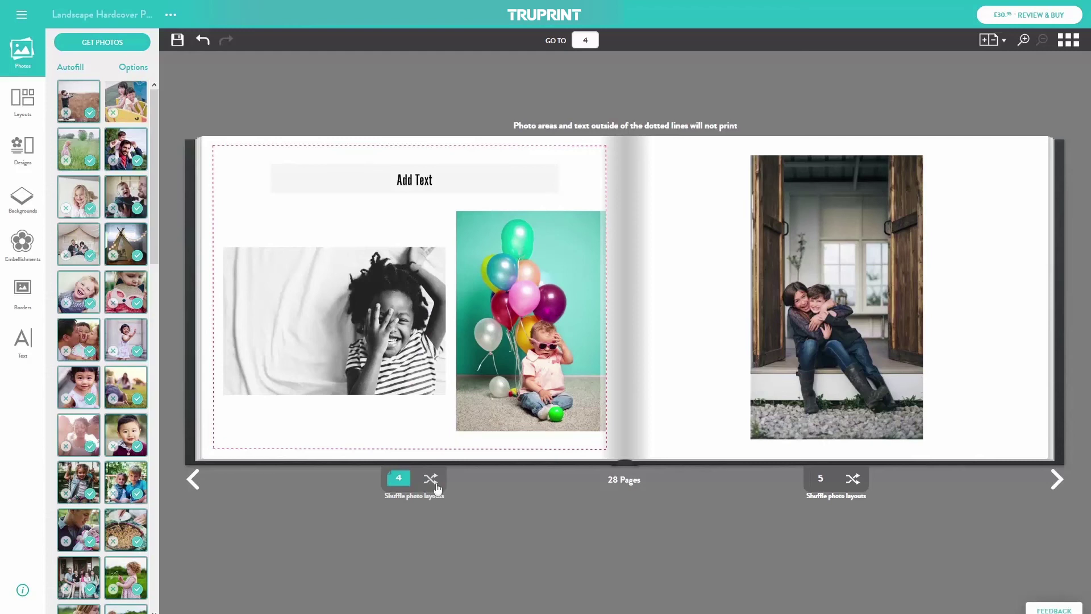
{"action": "left_click", "coordinate": [437, 487]}
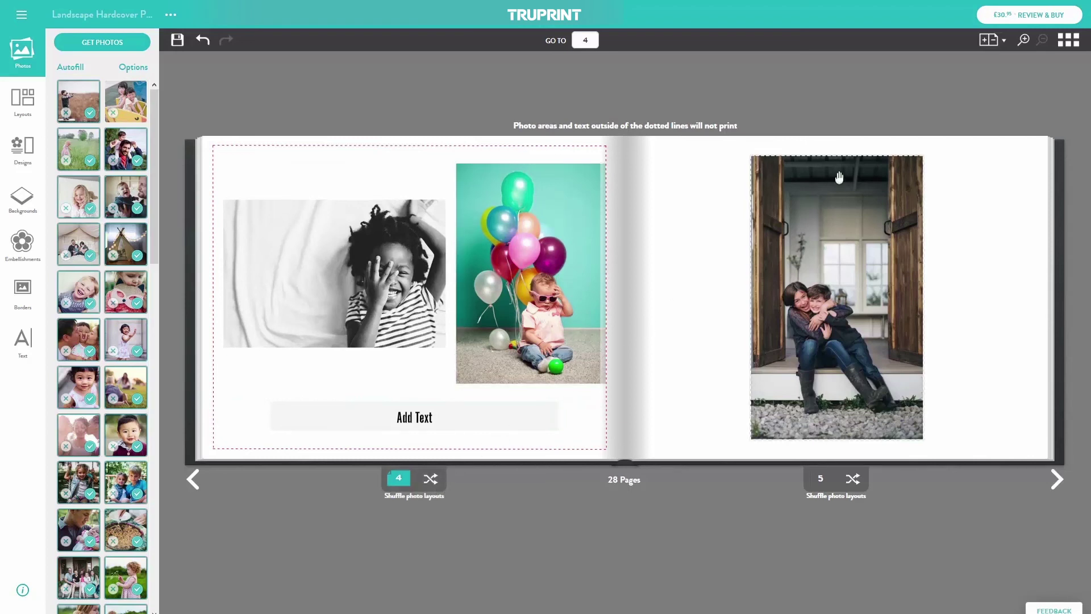
{"action": "left_click", "coordinate": [1002, 45]}
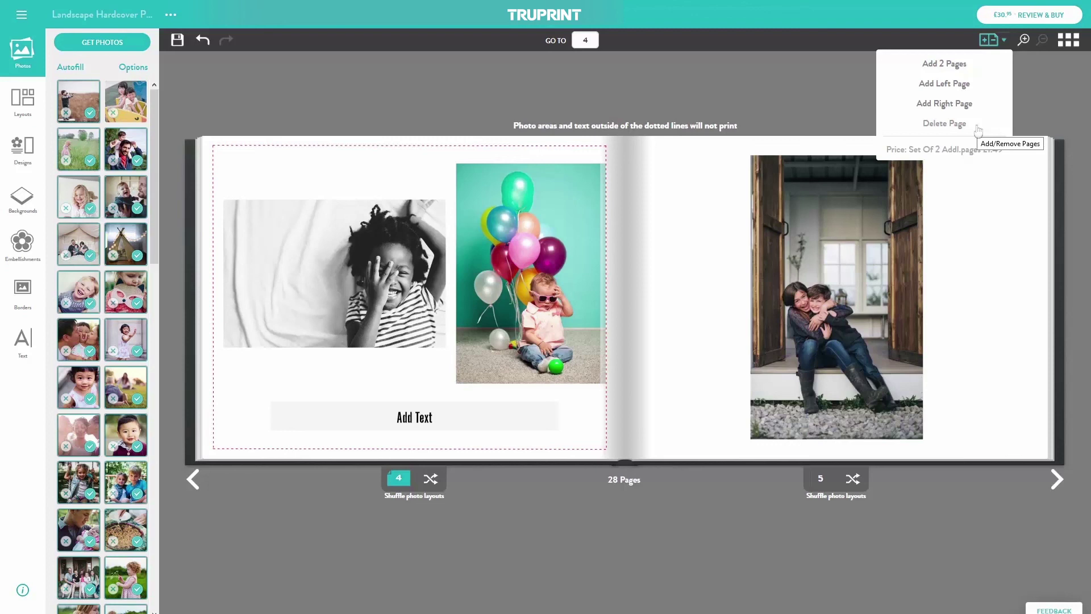
Step: Save the named project and page forward through the book preview
{"action": "left_click", "coordinate": [178, 40]}
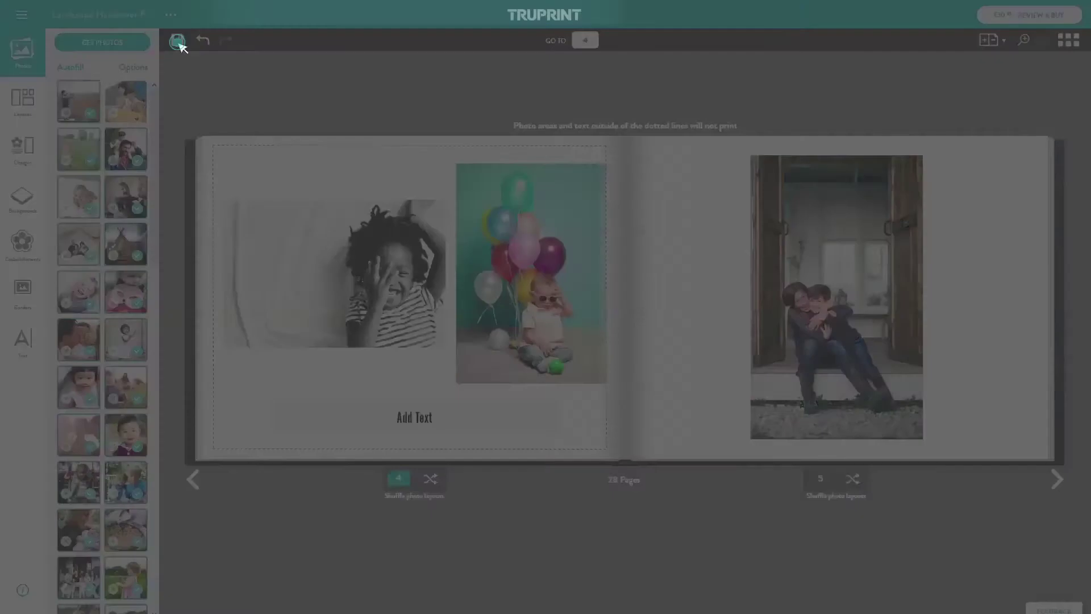
{"action": "left_click", "coordinate": [486, 356]}
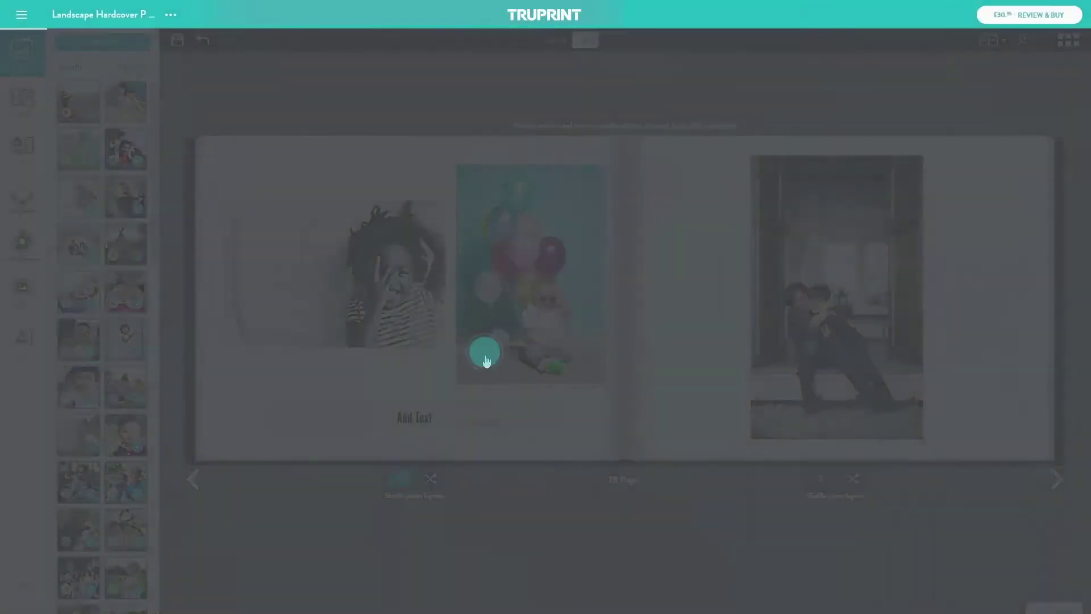
{"action": "left_click", "coordinate": [1037, 16]}
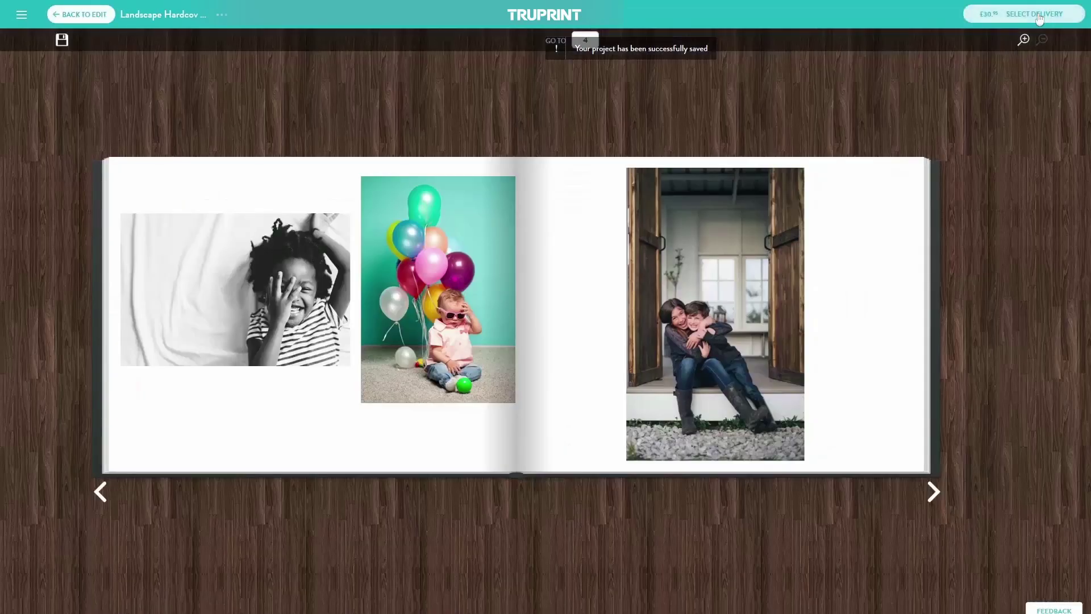
{"action": "left_click", "coordinate": [934, 493]}
{"action": "left_click", "coordinate": [935, 493]}
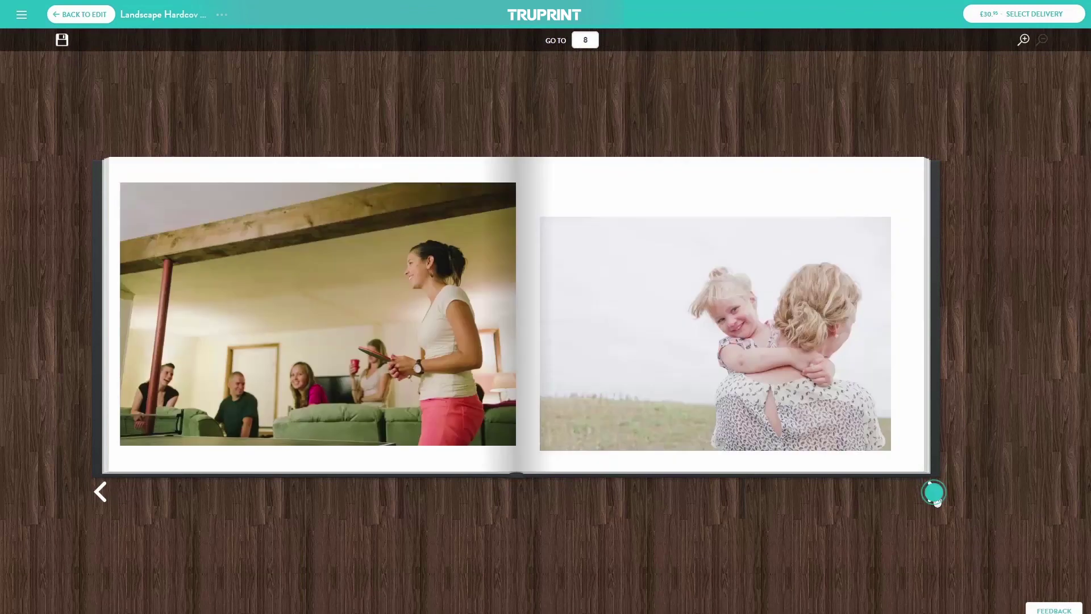
{"action": "left_click", "coordinate": [935, 494]}
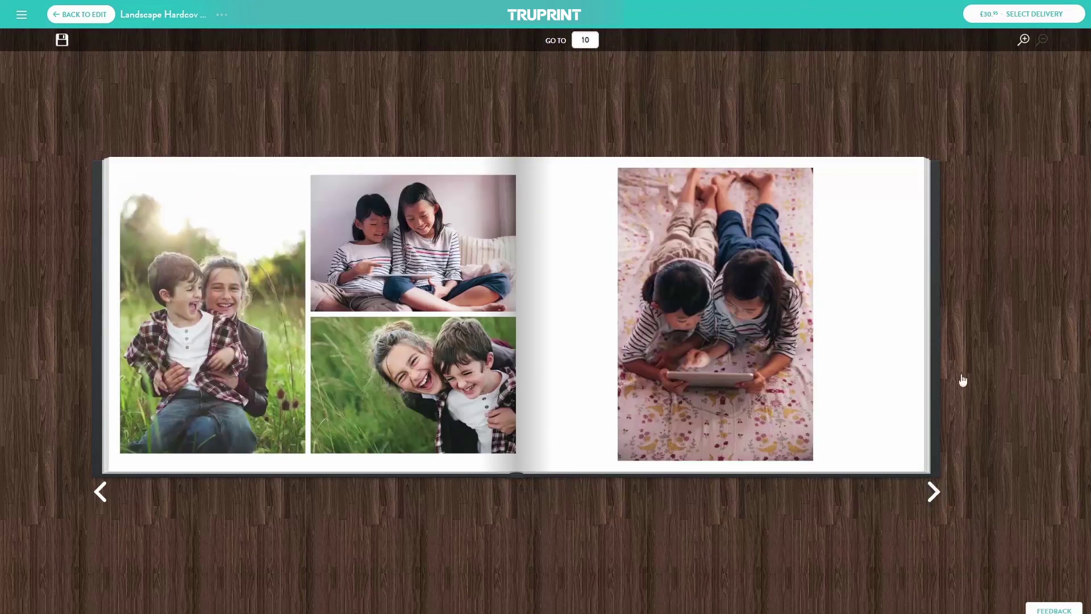